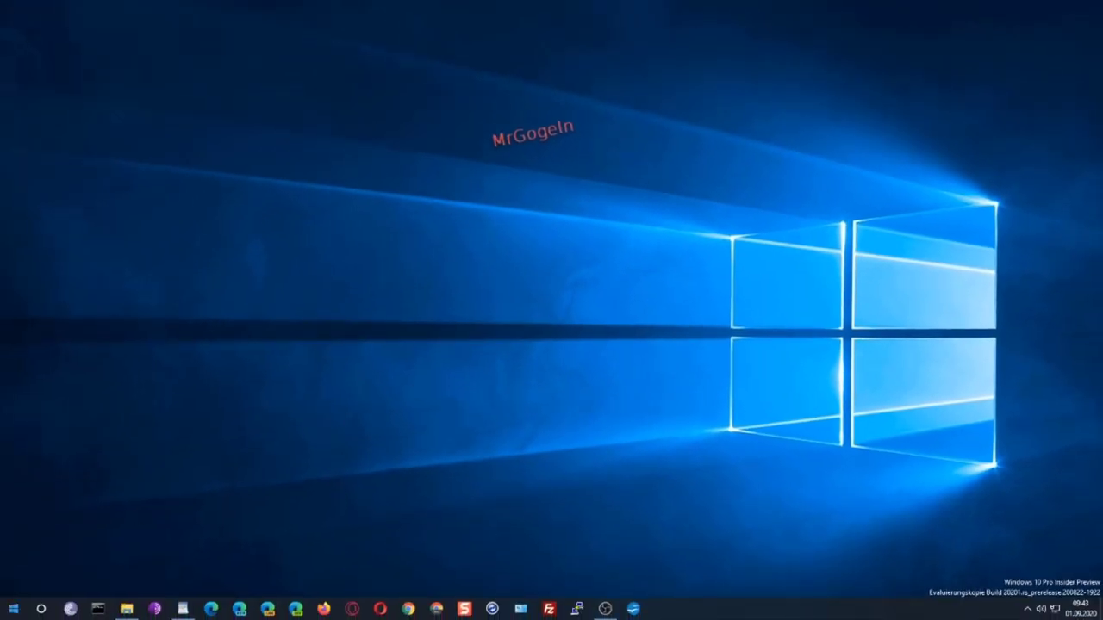
# Open the Cortana app from the taskbar to view its sign-in page, and close it.
pyautogui.click(42, 608)
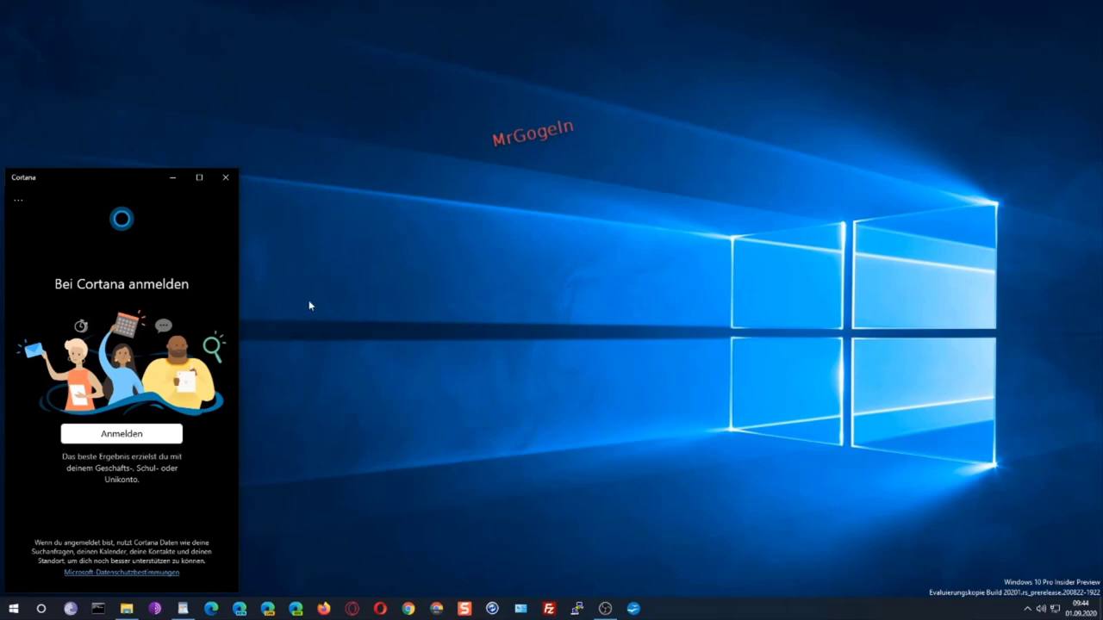
pyautogui.click(225, 180)
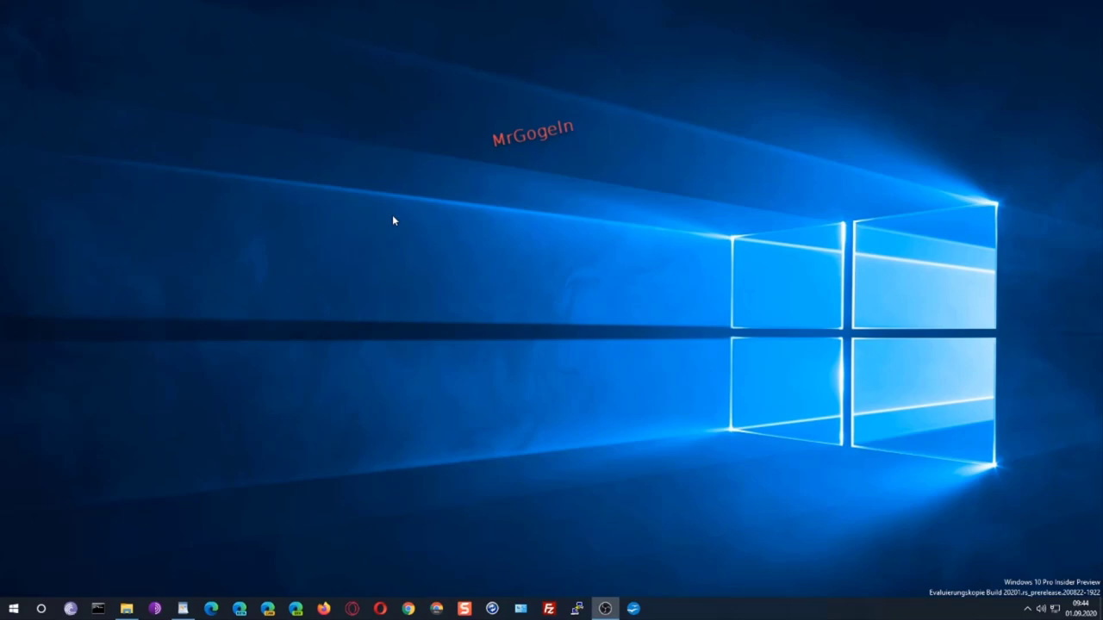
# Enable the Cortana entry in Task Manager's list of autostart programs.
pyautogui.hotkey('ctrl', 'shift', 'Escape')
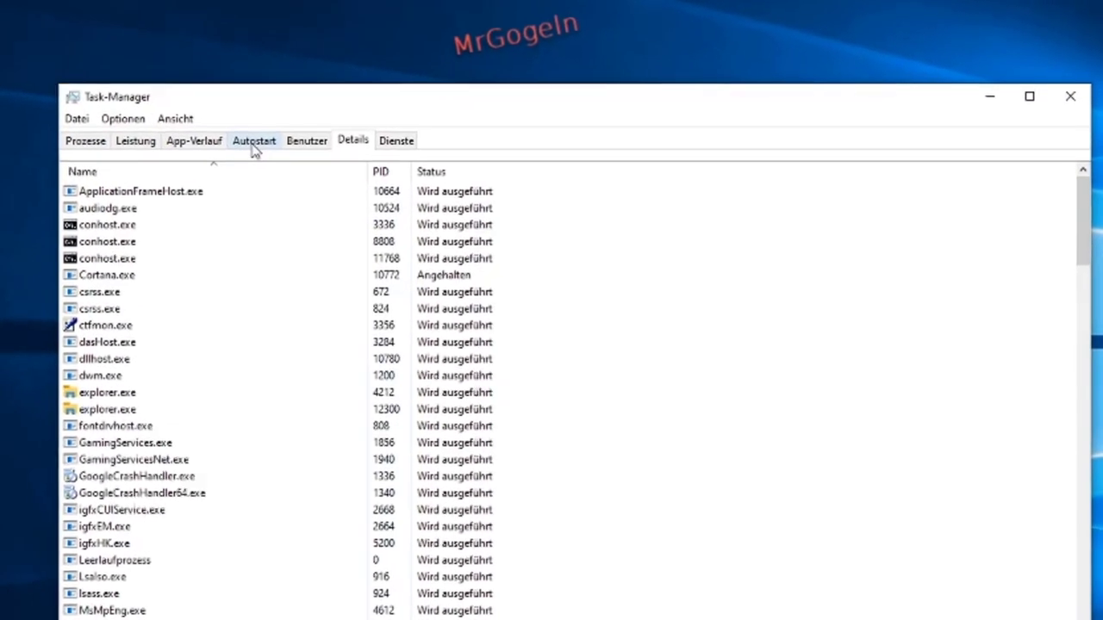
pyautogui.click(254, 147)
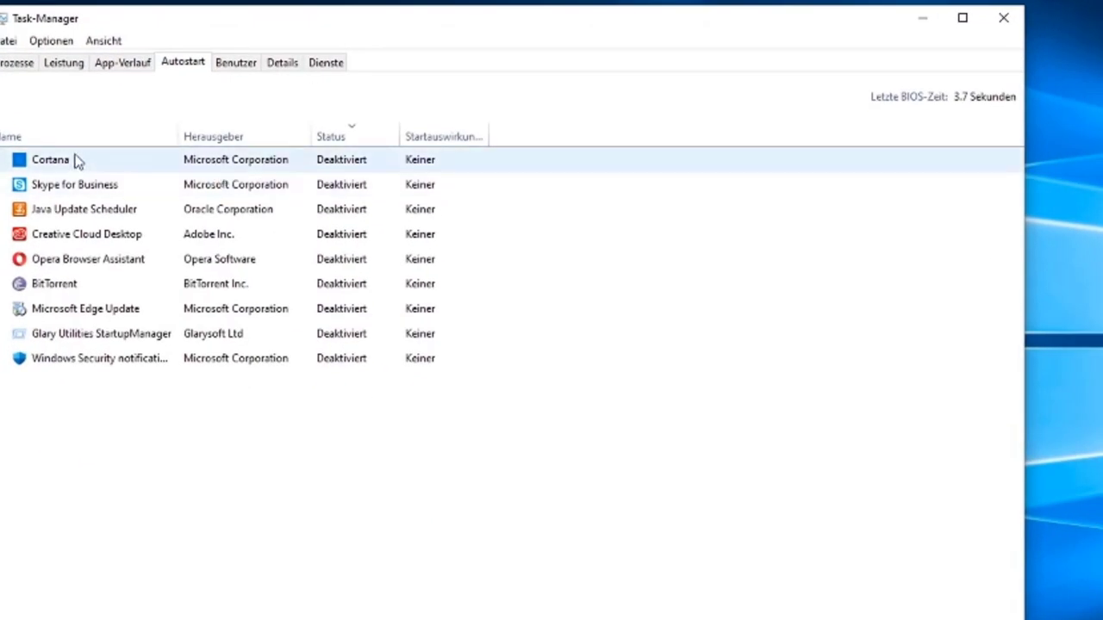
pyautogui.rightClick(75, 166)
pyautogui.click(113, 173)
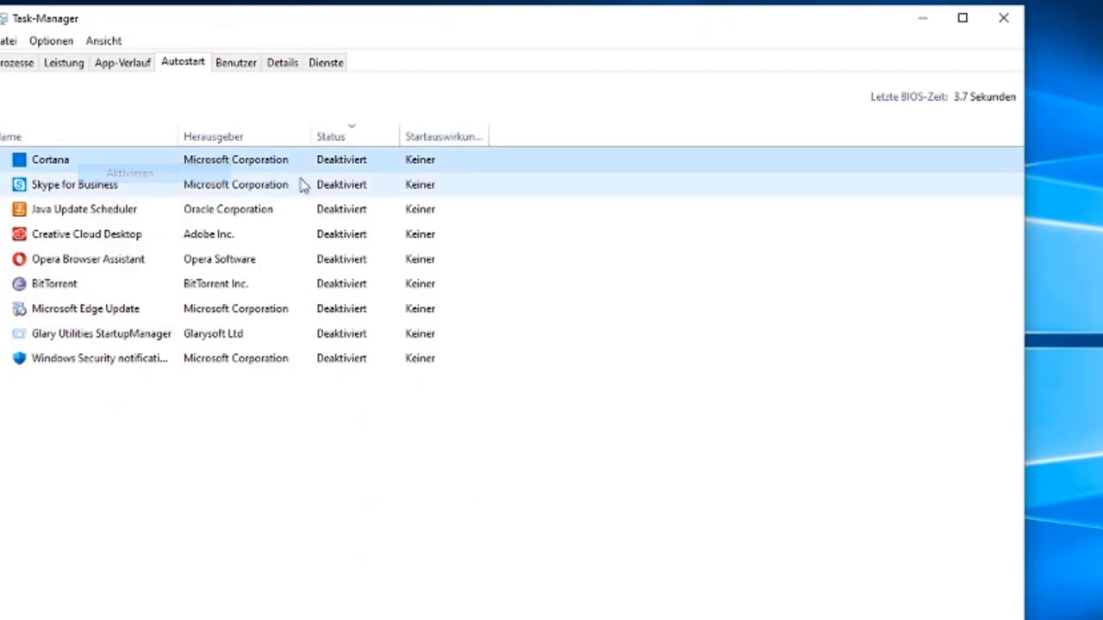
# Disable Cortana's autostart entry and close Task Manager.
pyautogui.rightClick(345, 168)
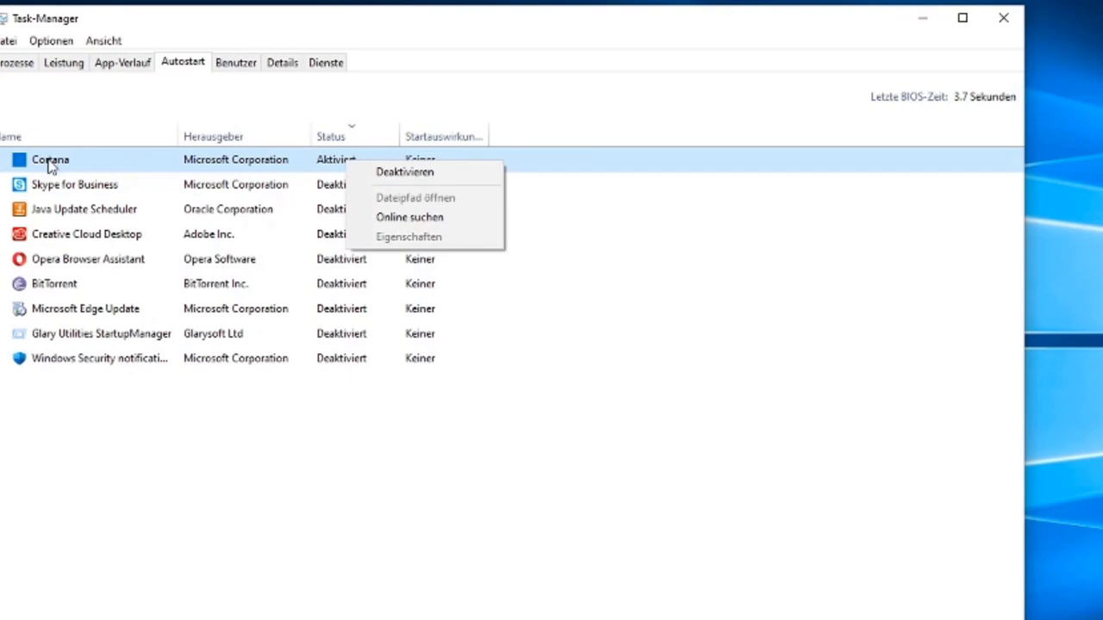
pyautogui.click(385, 175)
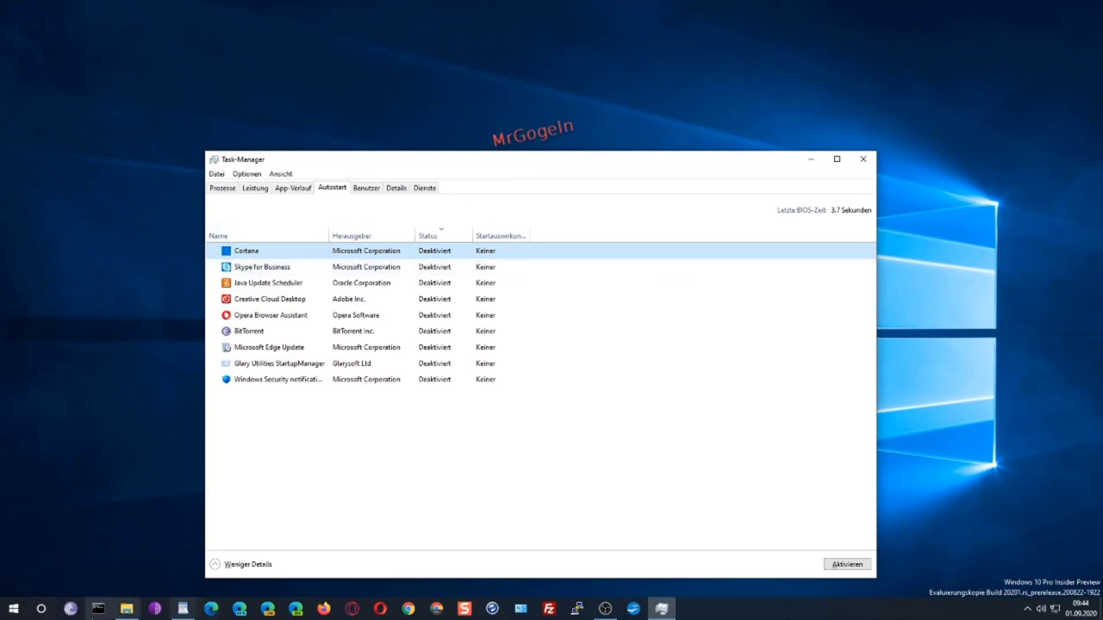
pyautogui.click(863, 158)
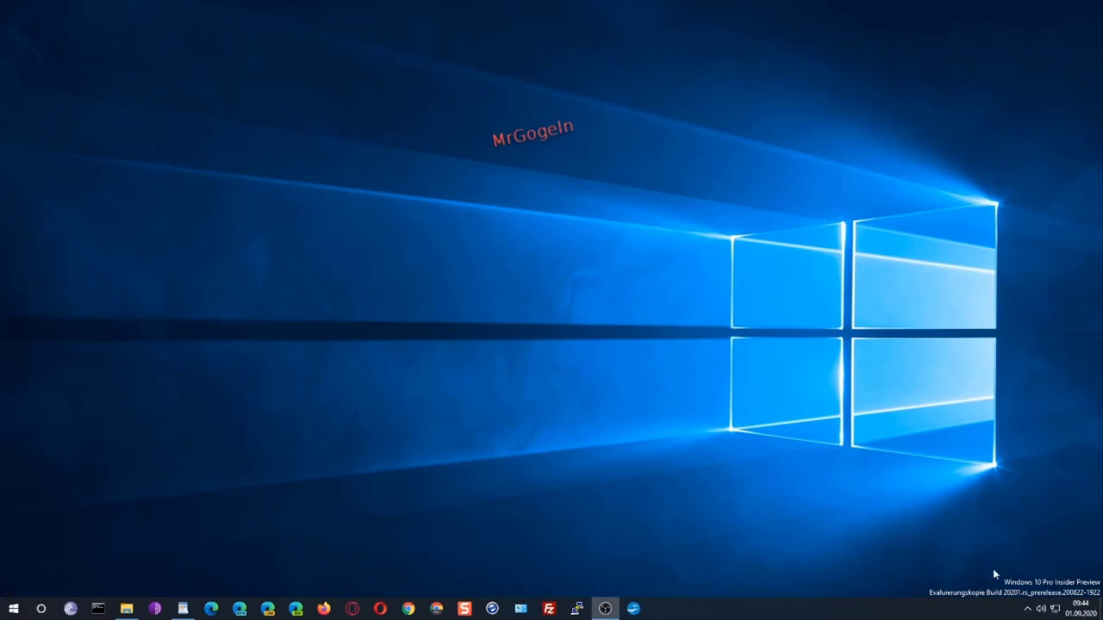
# Hide the Cortana button from the taskbar.
pyautogui.rightClick(761, 597)
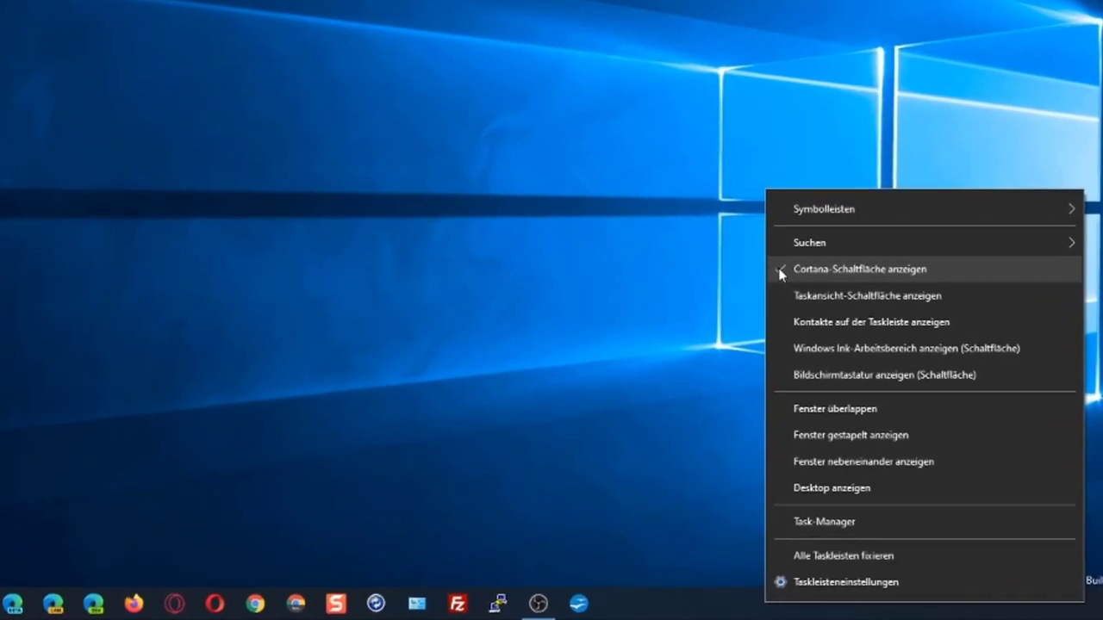
pyautogui.click(781, 270)
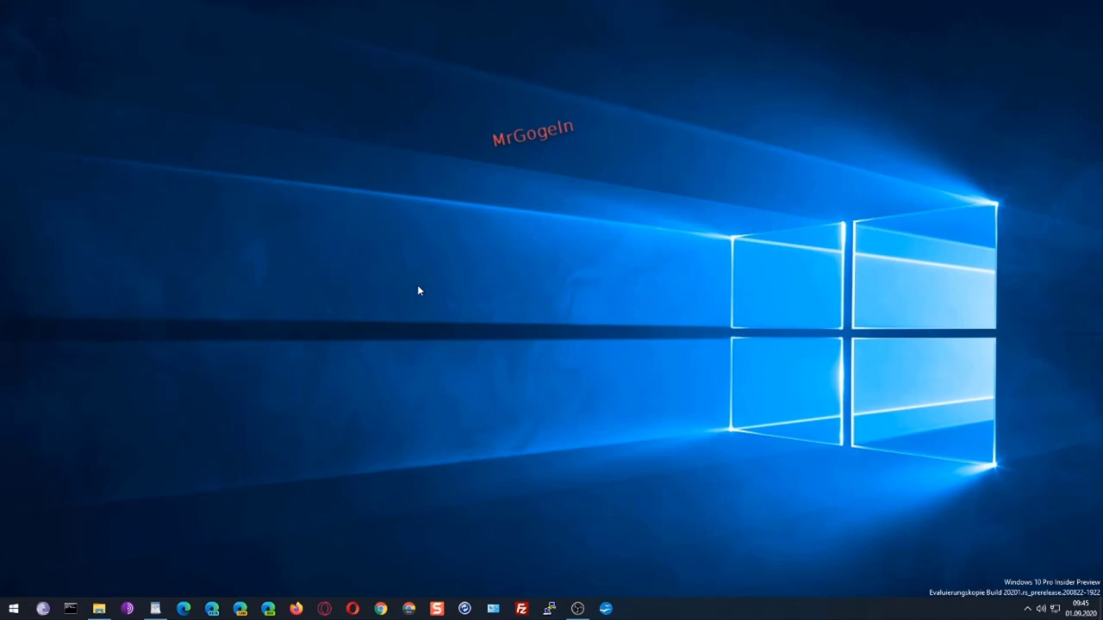
# Search for Windows PowerShell, run it as administrator with the prompt approved, and move its window to the middle of the desktop.
pyautogui.press('super')
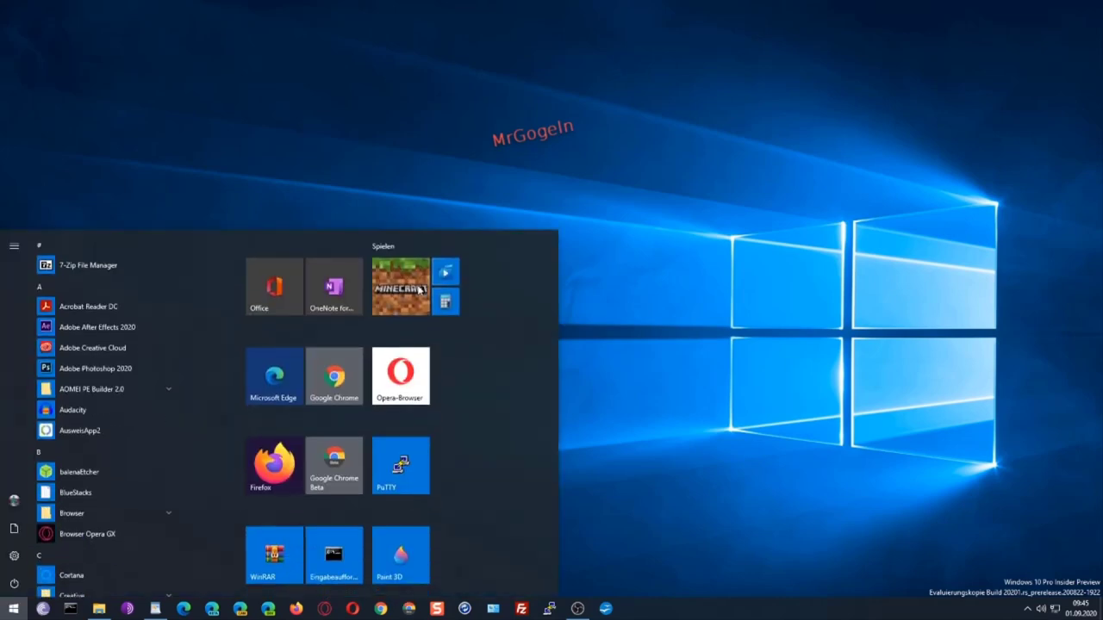
pyautogui.write('power')
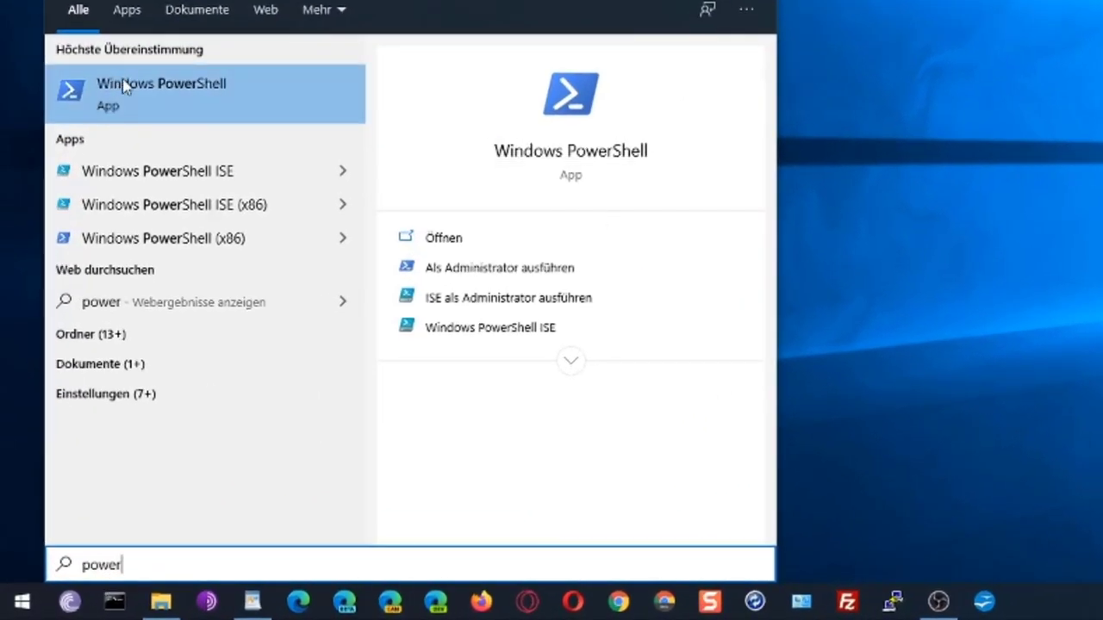
pyautogui.rightClick(266, 94)
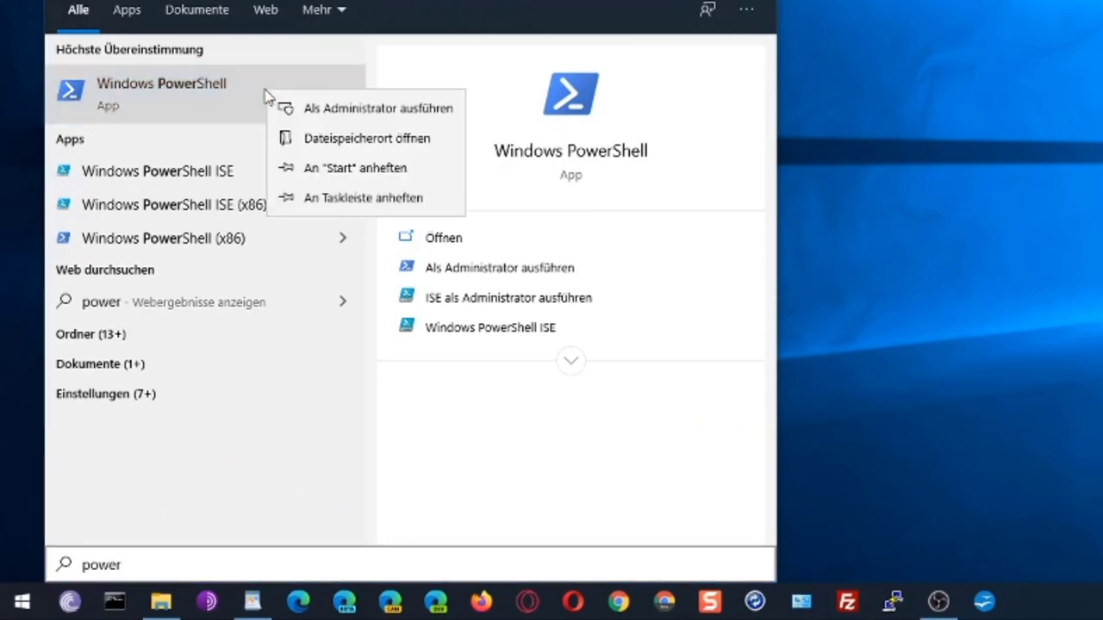
pyautogui.click(418, 109)
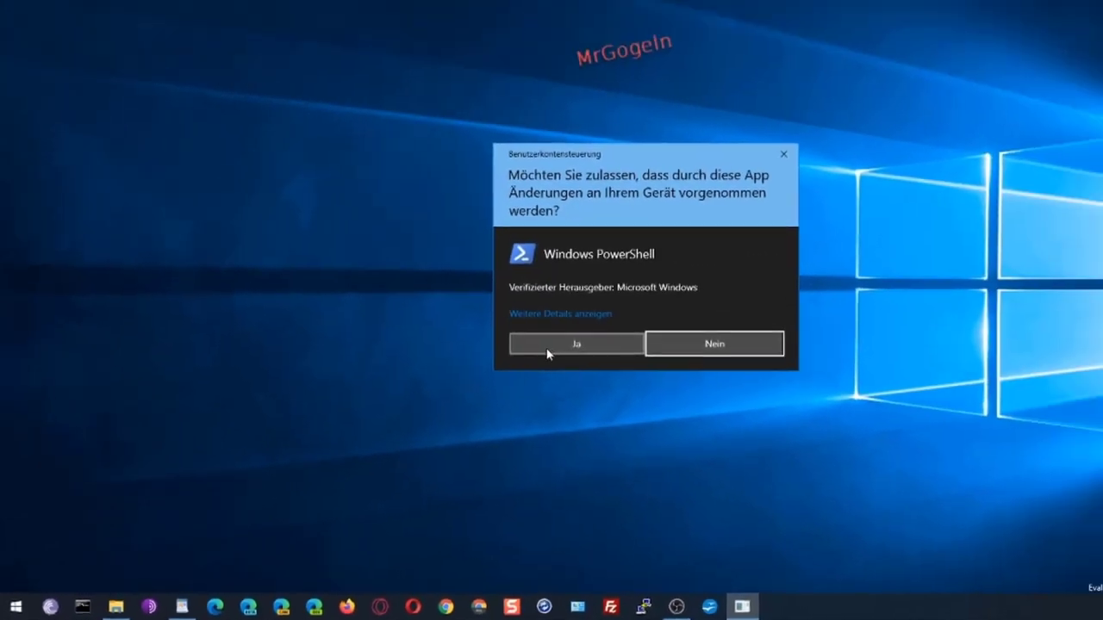
pyautogui.click(681, 281)
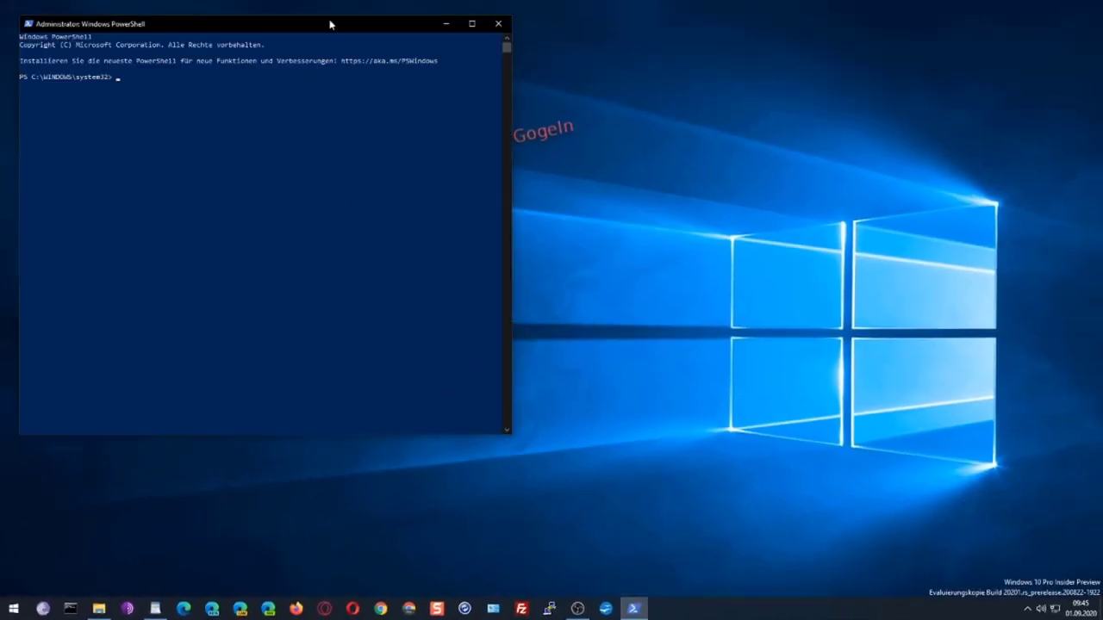
pyautogui.moveTo(332, 27); pyautogui.dragTo(612, 177)
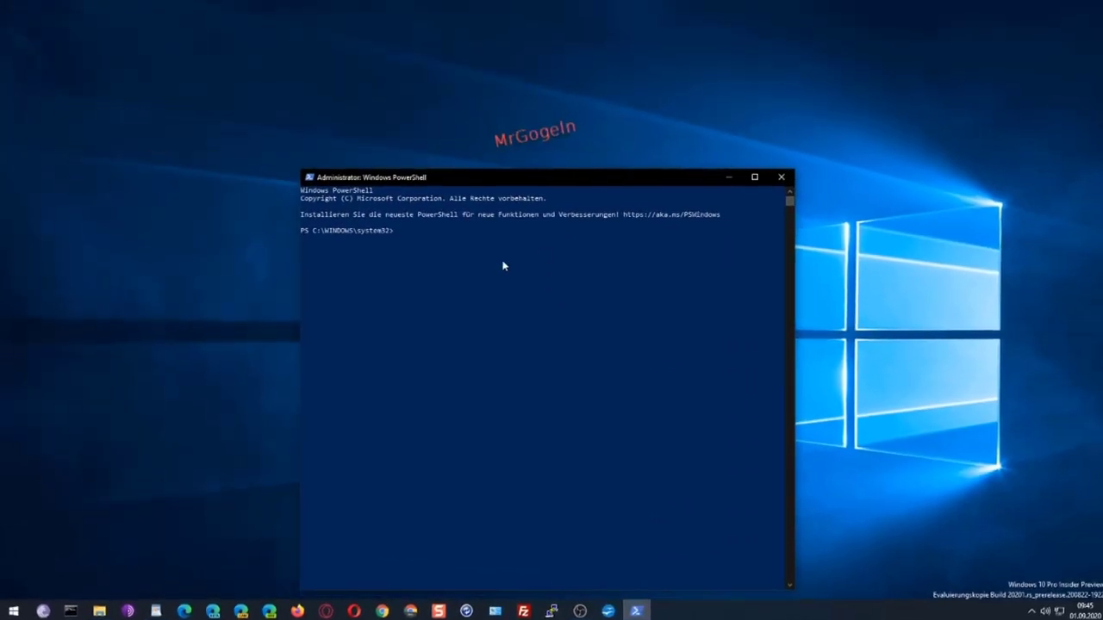
# Paste "Get-AppxPackage -allusers Microsoft.549981C3F5F10 | Remove-AppxPackage" at the PowerShell prompt and close the window without running it.
pyautogui.rightClick(500, 265)
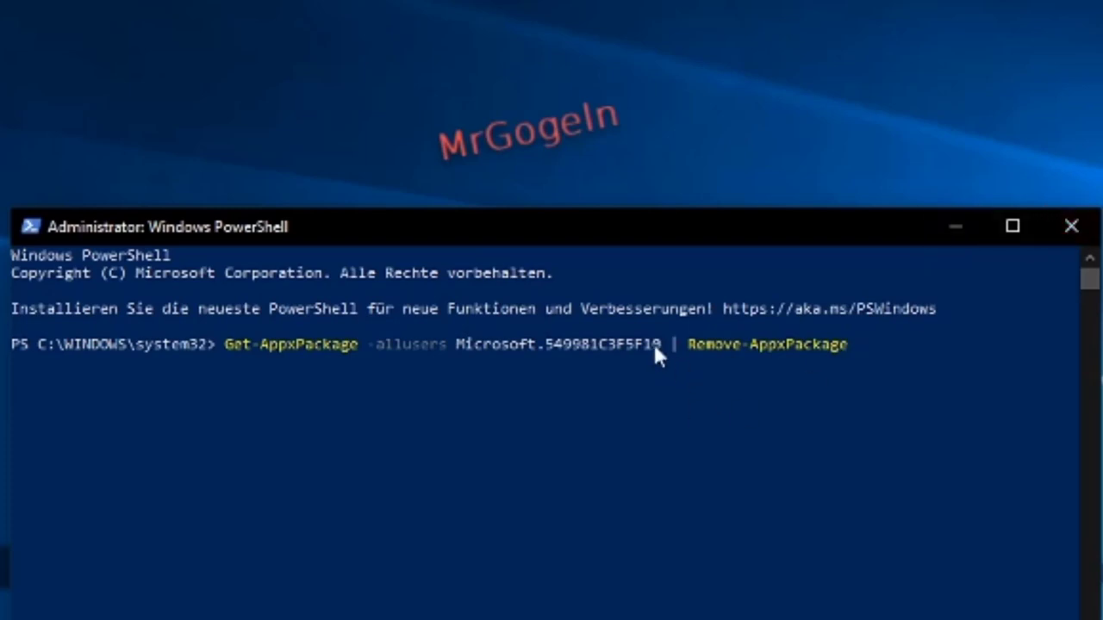
pyautogui.click(1070, 226)
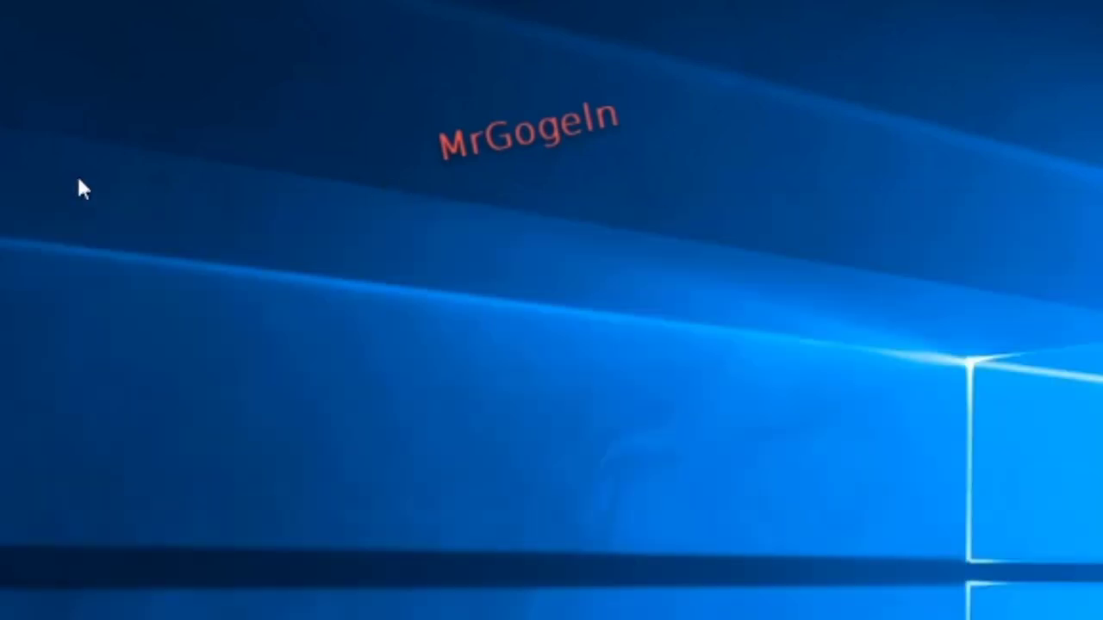
# Search for geek.exe, run Geek Uninstaller as administrator with the prompt approved, and reposition its window.
pyautogui.press('super')
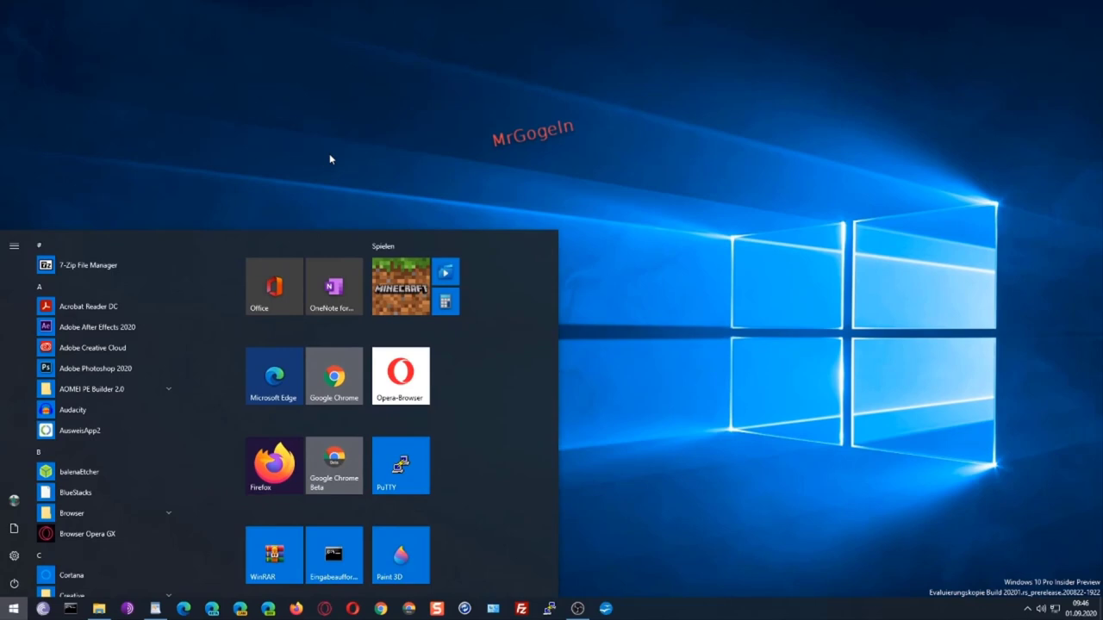
pyautogui.write('geek')
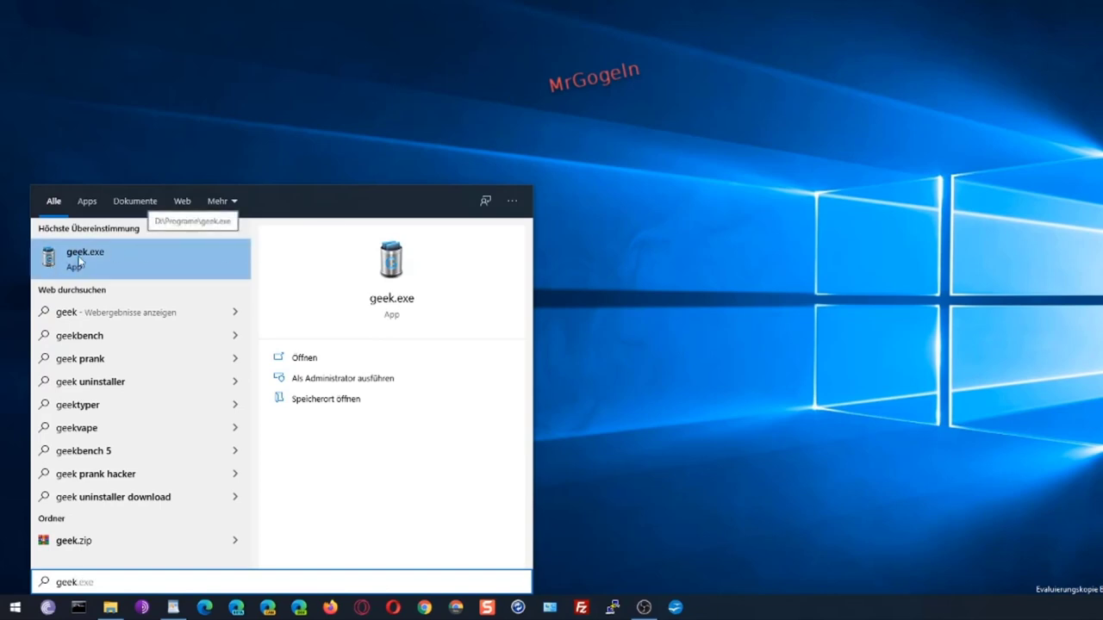
pyautogui.rightClick(112, 264)
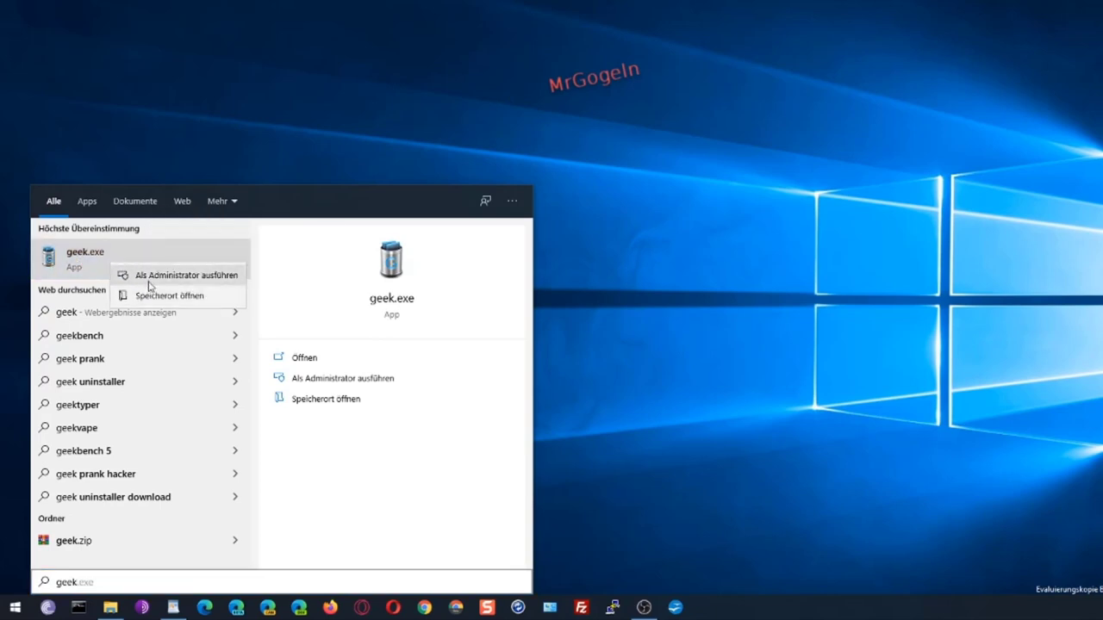
pyautogui.click(150, 276)
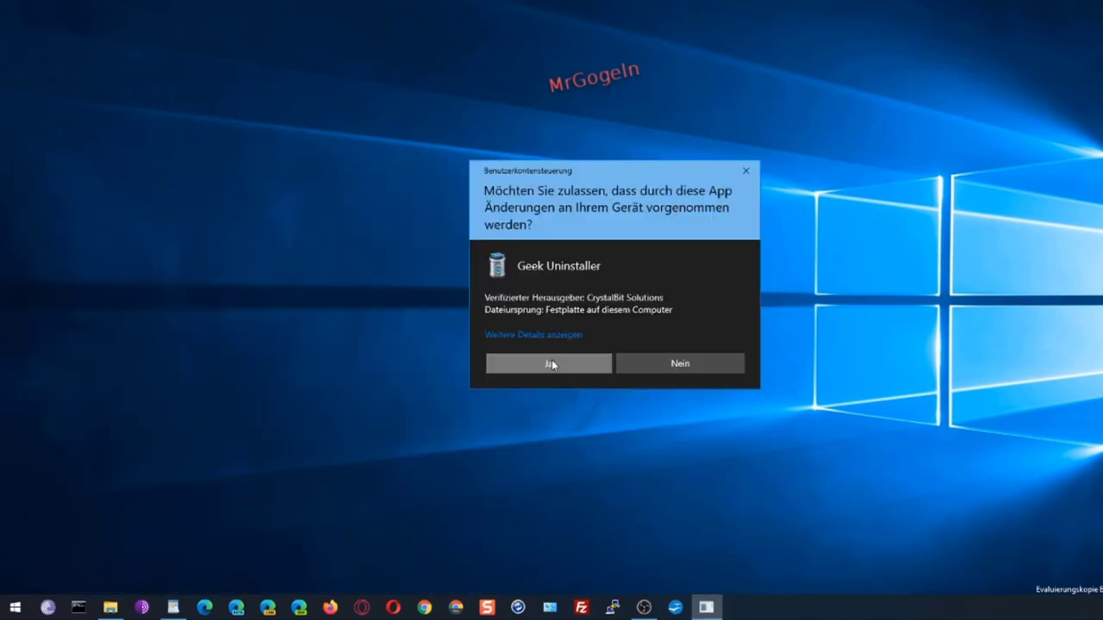
pyautogui.click(551, 362)
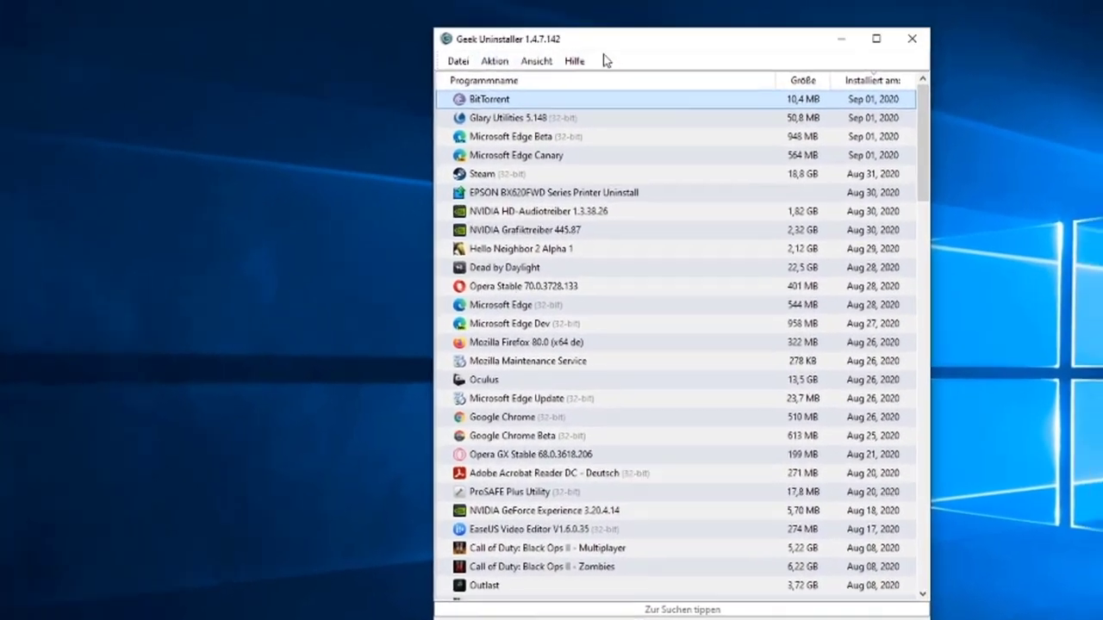
pyautogui.moveTo(596, 26); pyautogui.dragTo(678, 103)
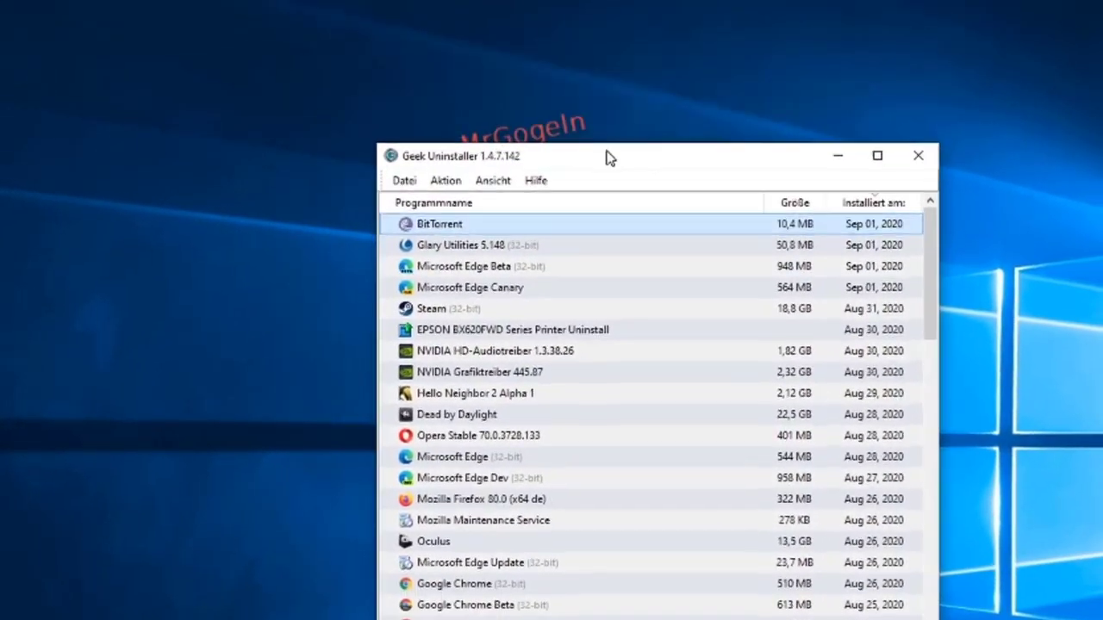
pyautogui.moveTo(606, 158); pyautogui.dragTo(604, 156)
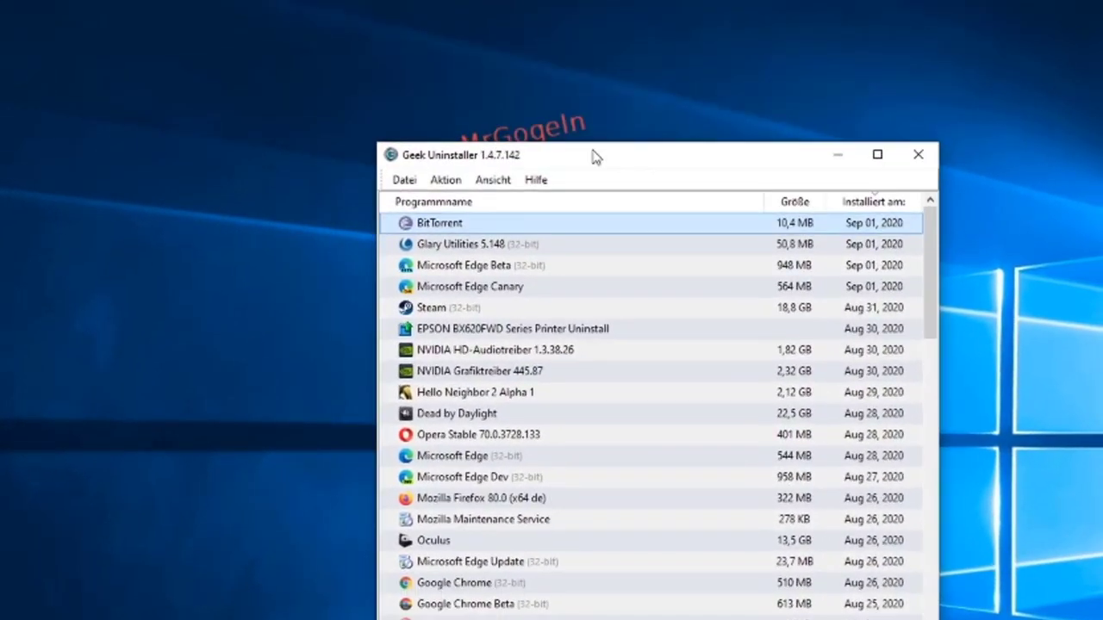
# Switch Geek Uninstaller's program list to Windows Store Apps and look through it for Cortana.
pyautogui.click(503, 184)
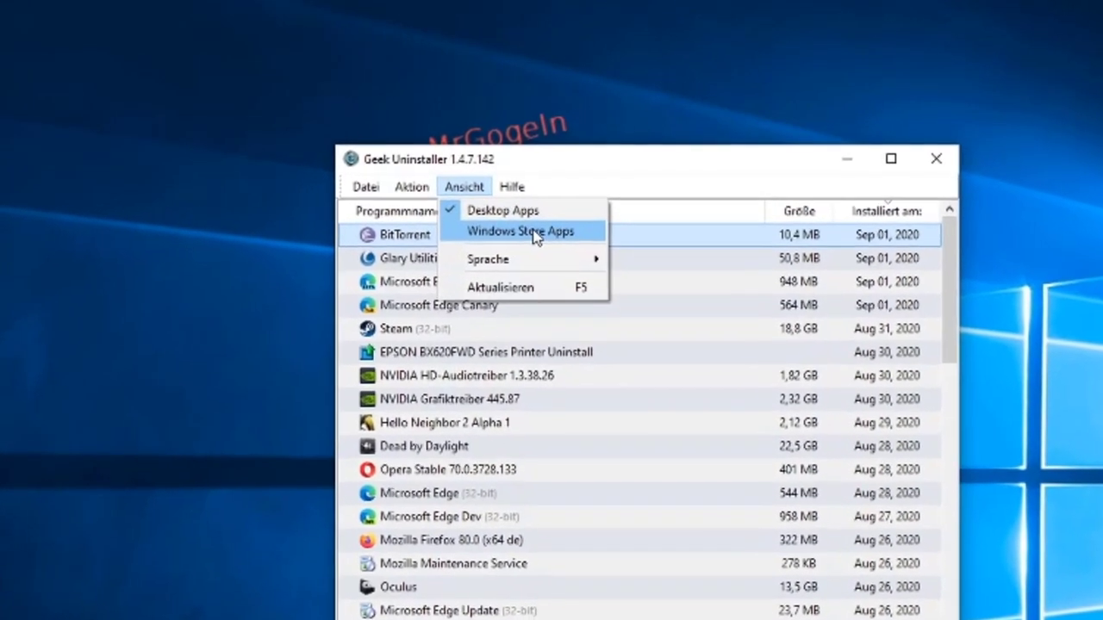
pyautogui.click(532, 242)
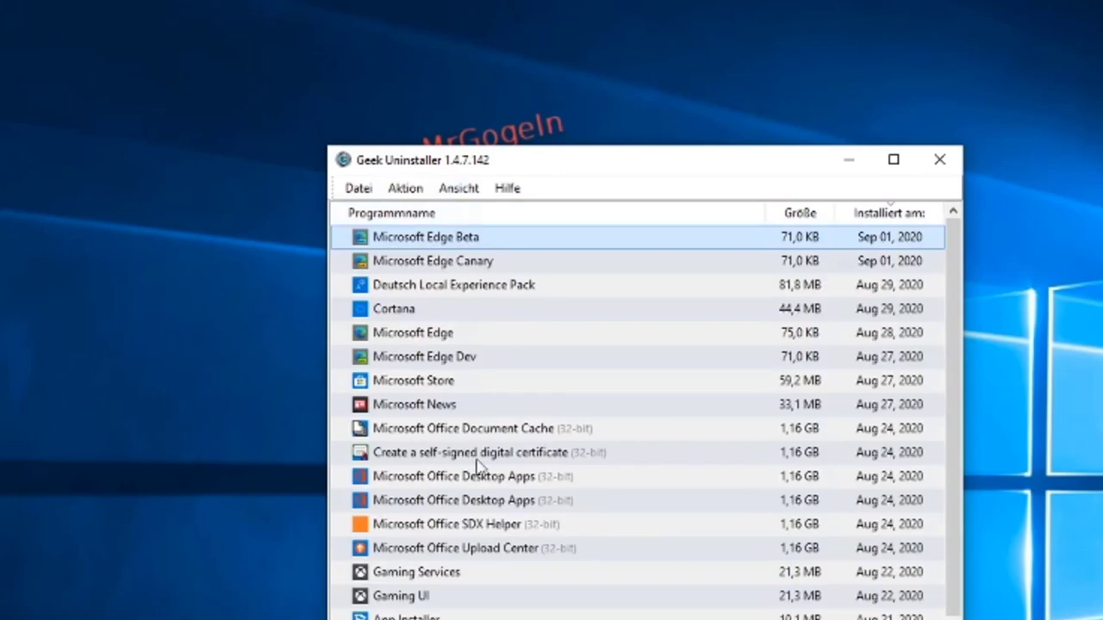
pyautogui.scroll(-5, 481, 465)
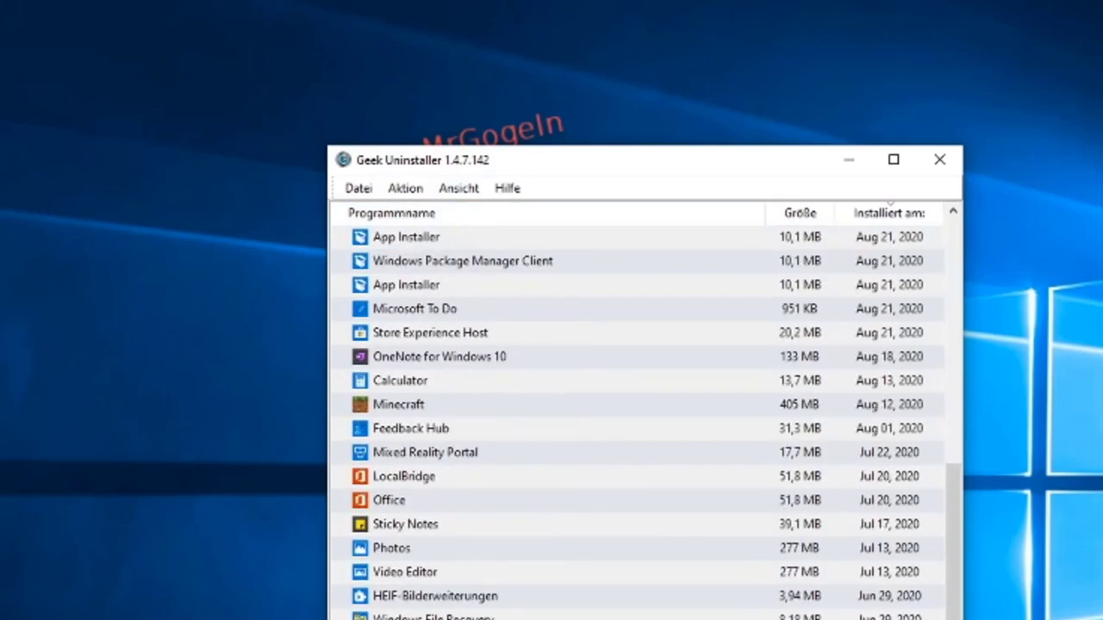
pyautogui.scroll(5, 539, 315)
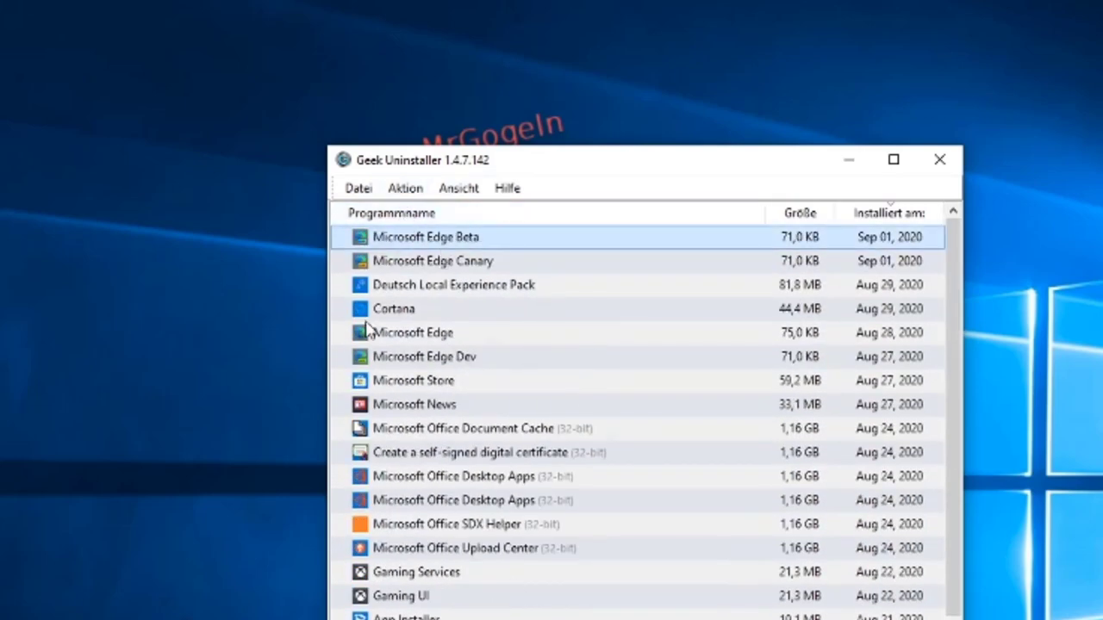
# View the uninstall options for the Cortana entry, dismiss them without uninstalling, and close Geek Uninstaller.
pyautogui.click(399, 309)
pyautogui.rightClick(431, 317)
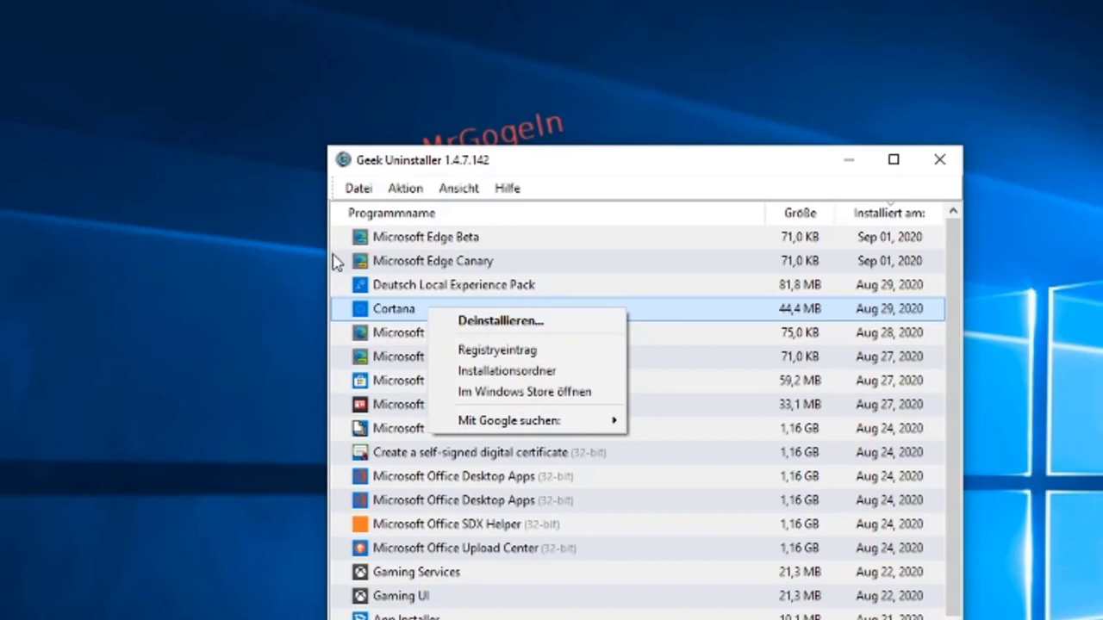
pyautogui.click(405, 313)
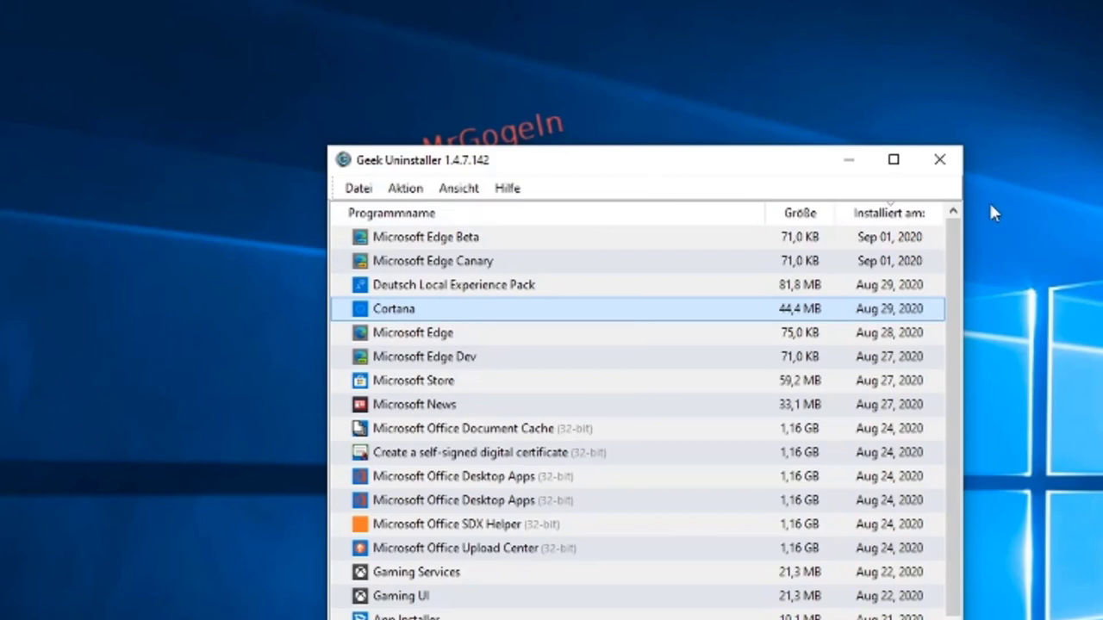
pyautogui.click(941, 165)
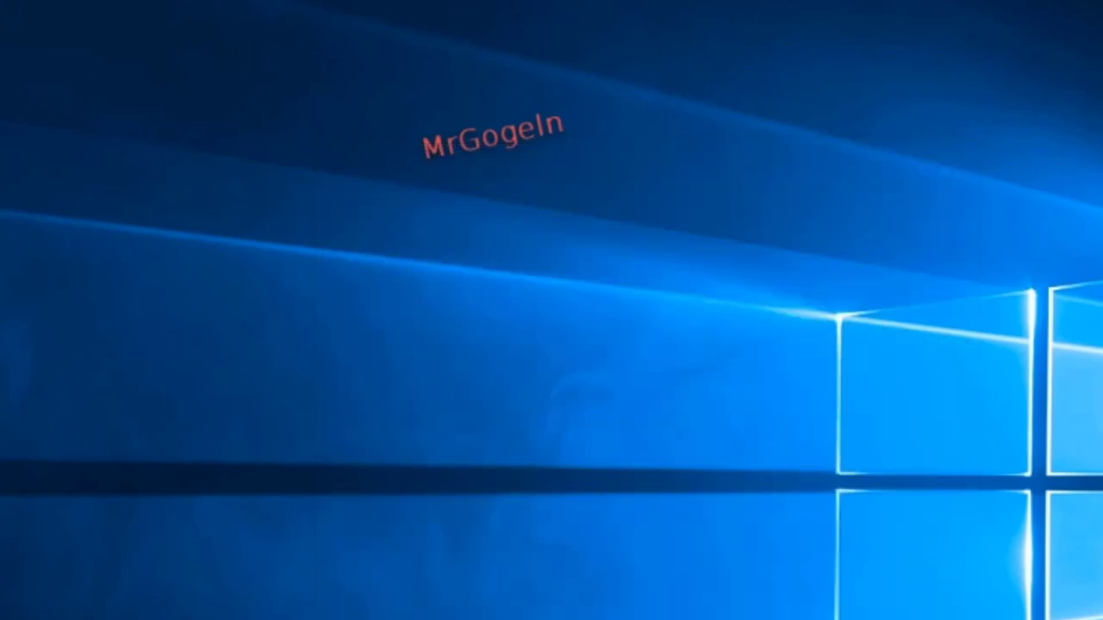